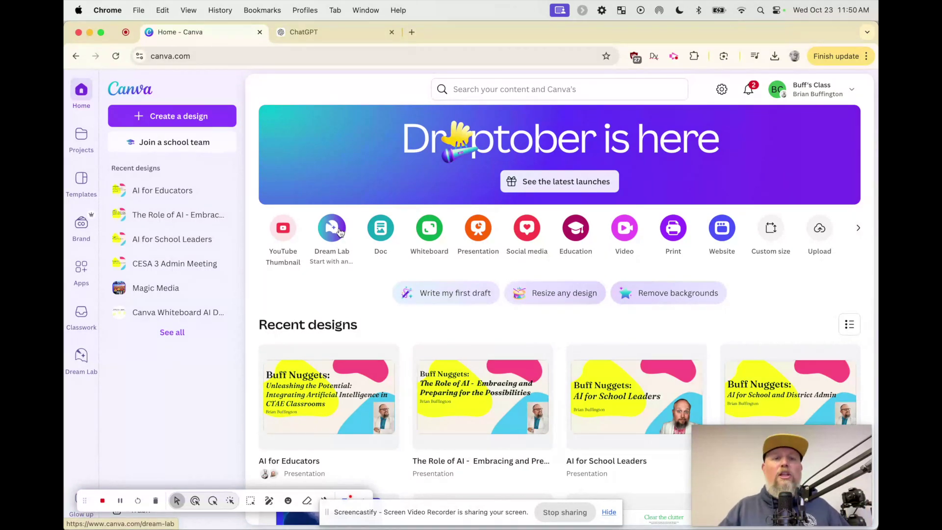
Open Dream Lab and enter the prompt 'A dolphin reading a book.'.
{"action": "left_click", "coordinate": [337, 230]}
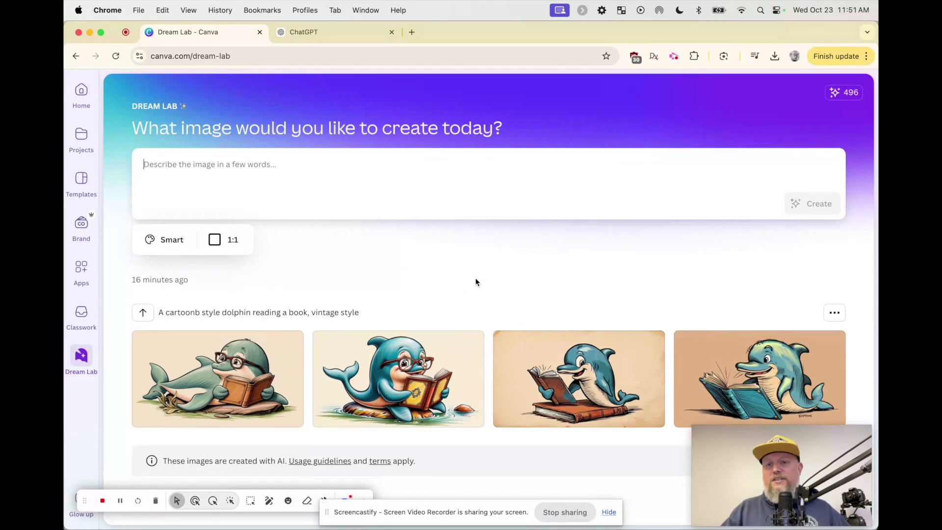
{"action": "mouse_move", "coordinate": [775, 401]}
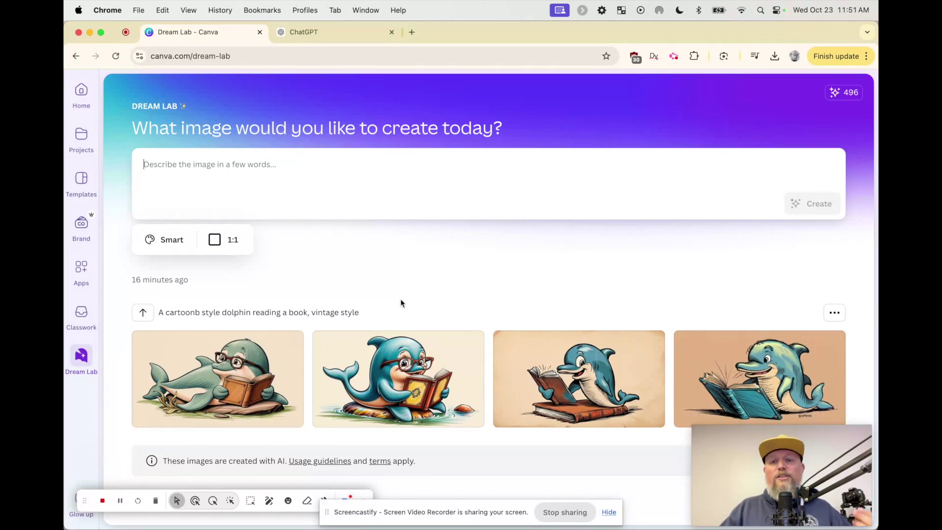
{"action": "left_click", "coordinate": [221, 168]}
{"action": "type", "text": "A dolphin reading a book."}
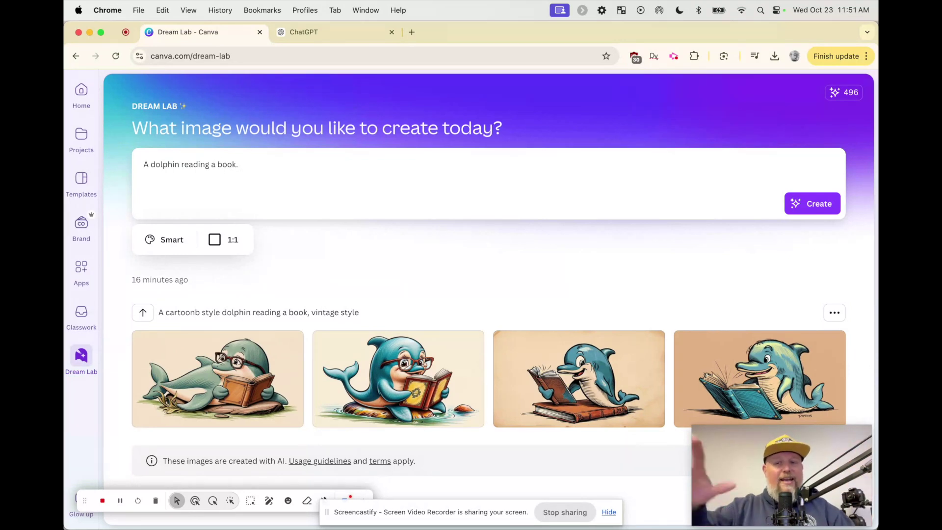
Choose the Pop Art style and a 3:4 portrait aspect ratio for the dolphin prompt.
{"action": "left_click", "coordinate": [167, 239]}
{"action": "scroll", "coordinate": [243, 337], "scroll_direction": "down", "scroll_amount": 5}
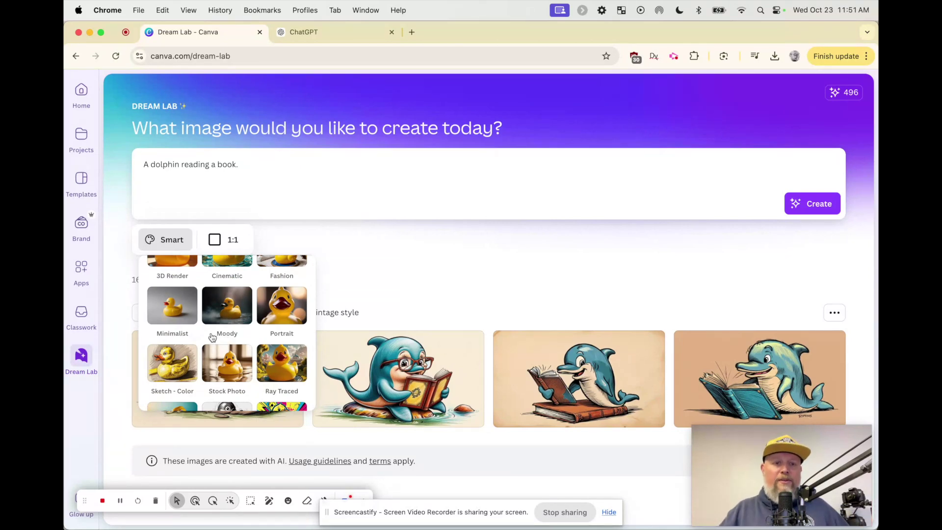
{"action": "scroll", "coordinate": [229, 336], "scroll_direction": "down", "scroll_amount": 3}
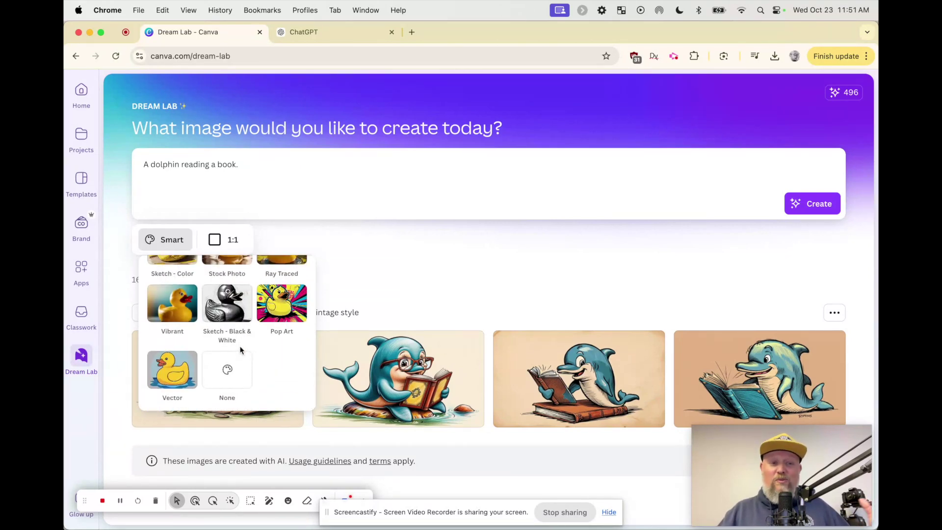
{"action": "scroll", "coordinate": [240, 349], "scroll_direction": "up", "scroll_amount": 1}
{"action": "scroll", "coordinate": [240, 350], "scroll_direction": "up", "scroll_amount": 1}
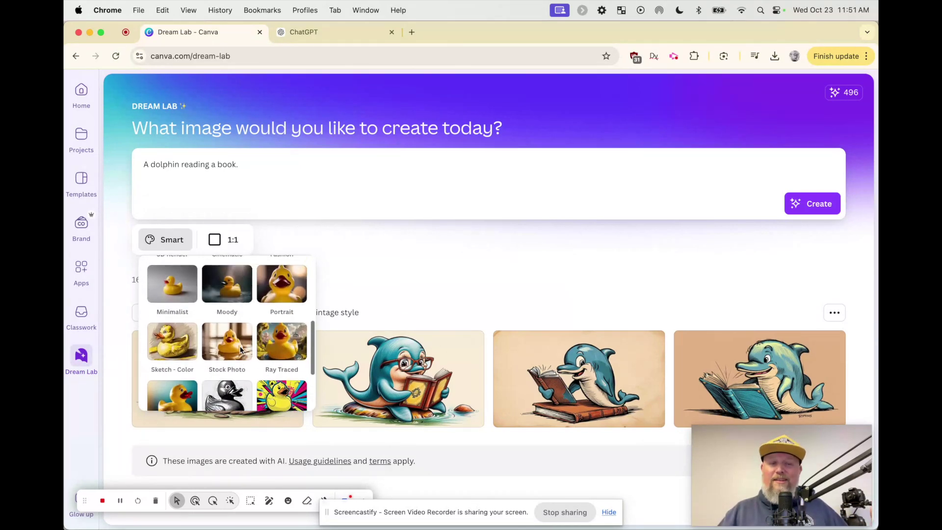
{"action": "scroll", "coordinate": [240, 349], "scroll_direction": "down", "scroll_amount": 1}
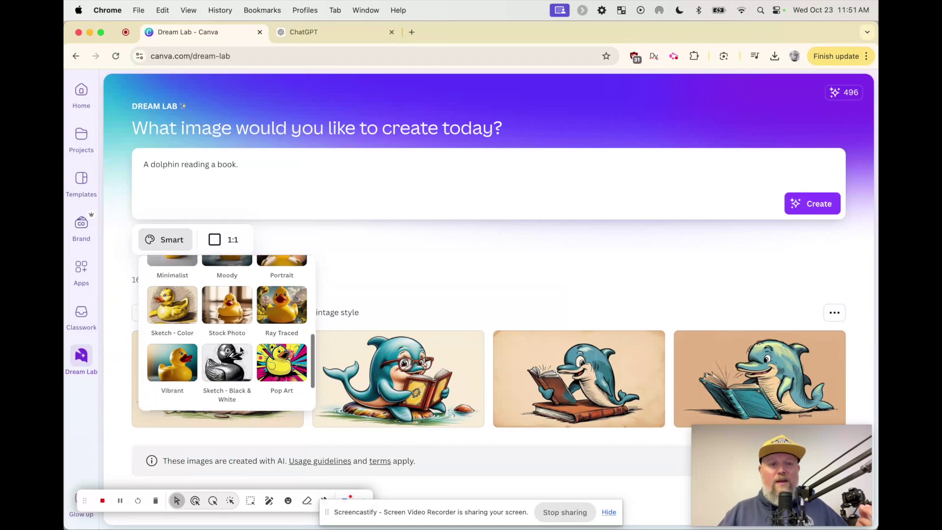
{"action": "left_click", "coordinate": [278, 359]}
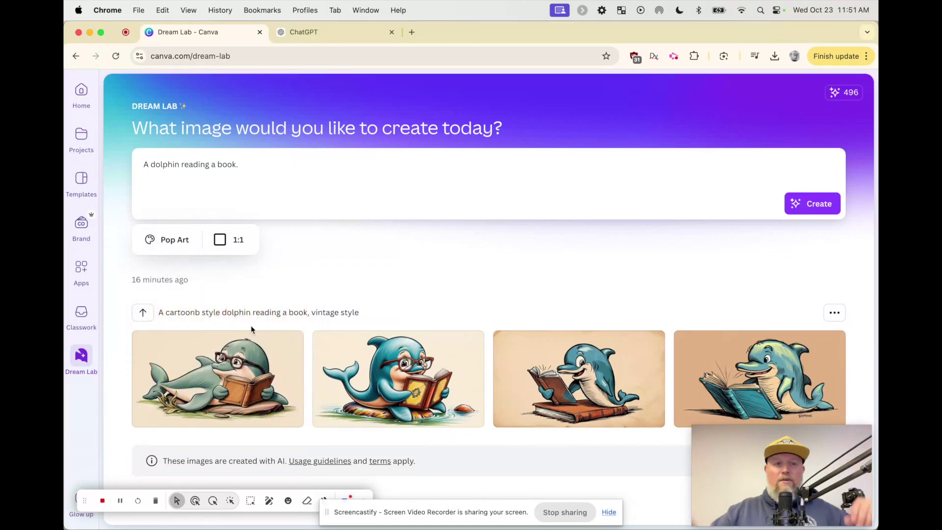
{"action": "left_click", "coordinate": [222, 240]}
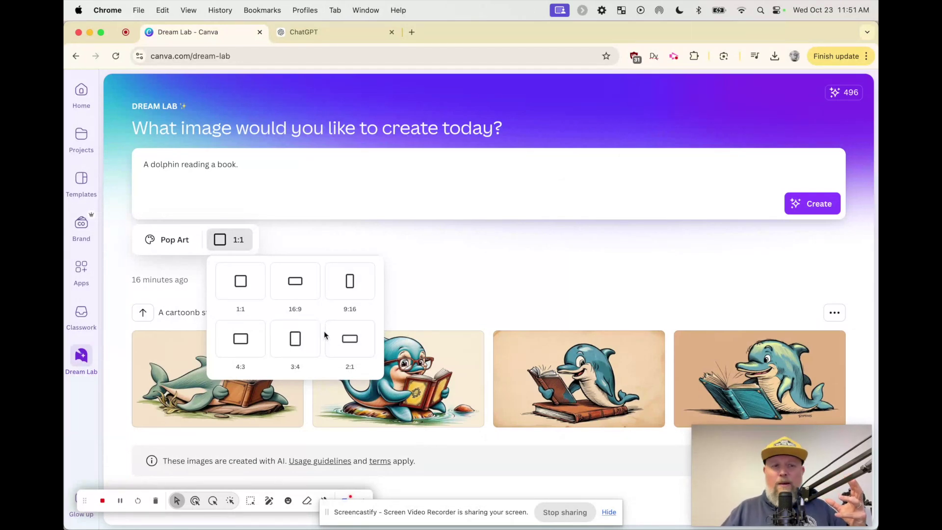
{"action": "left_click", "coordinate": [295, 337]}
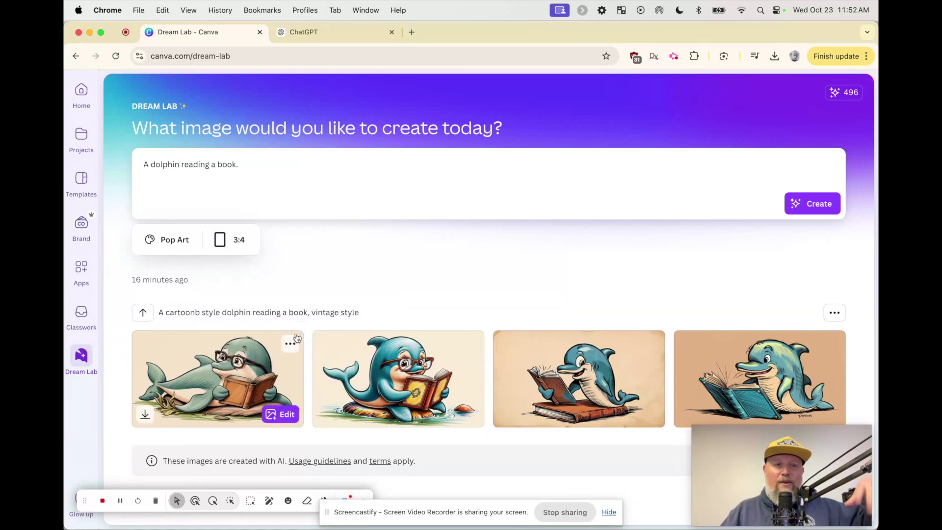
Generate four Pop Art 3:4 images from the dolphin prompt.
{"action": "left_click", "coordinate": [808, 208]}
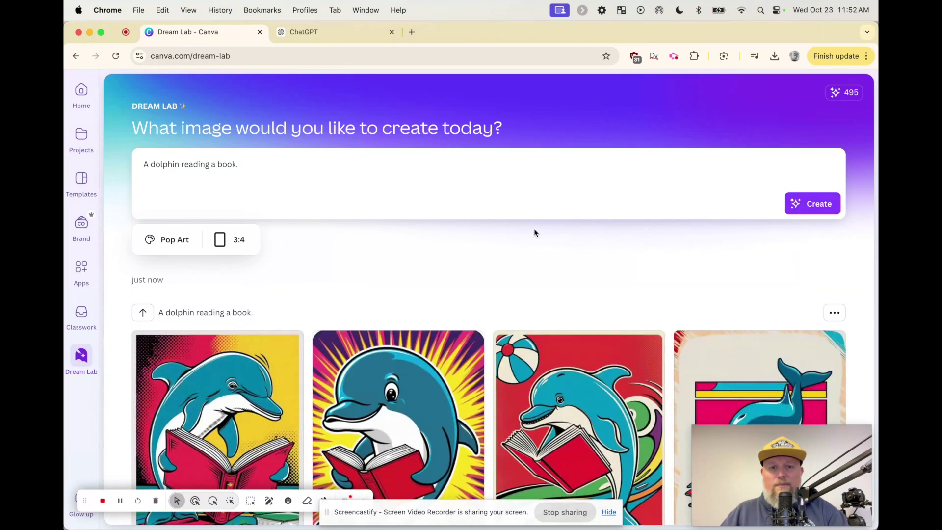
{"action": "scroll", "coordinate": [531, 240], "scroll_direction": "down", "scroll_amount": 3}
{"action": "mouse_move", "coordinate": [532, 242]}
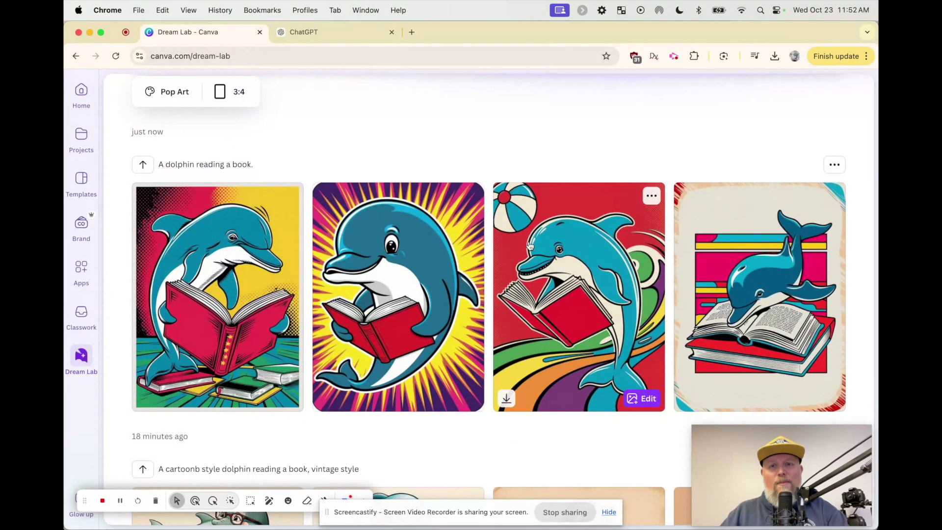
{"action": "mouse_move", "coordinate": [262, 308]}
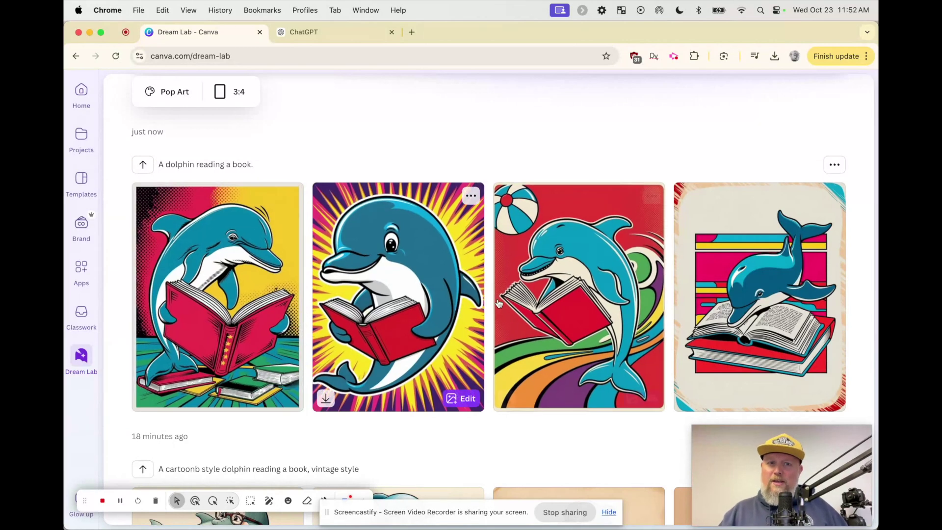
{"action": "mouse_move", "coordinate": [578, 288]}
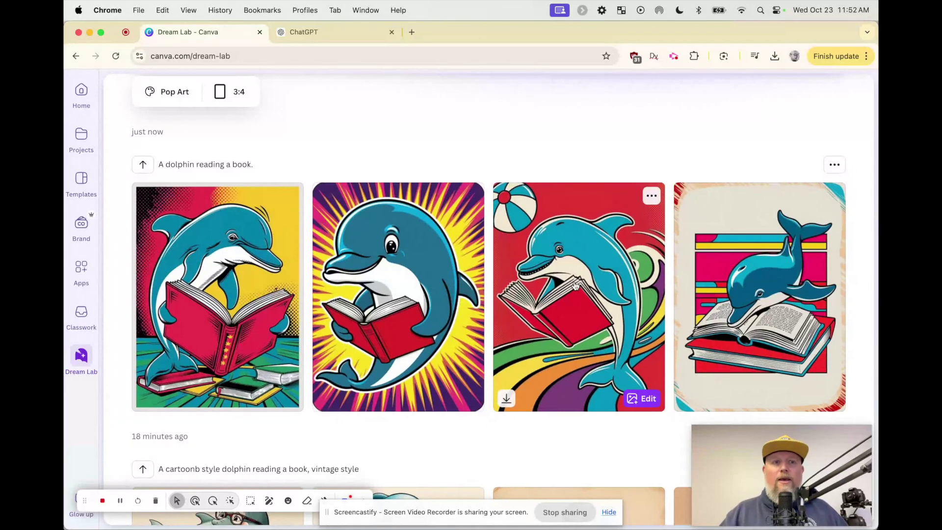
Scroll the results to compare the Pop Art set with the earlier vintage-style set.
{"action": "scroll", "coordinate": [574, 287], "scroll_direction": "down", "scroll_amount": 3}
{"action": "scroll", "coordinate": [578, 290], "scroll_direction": "down", "scroll_amount": 1}
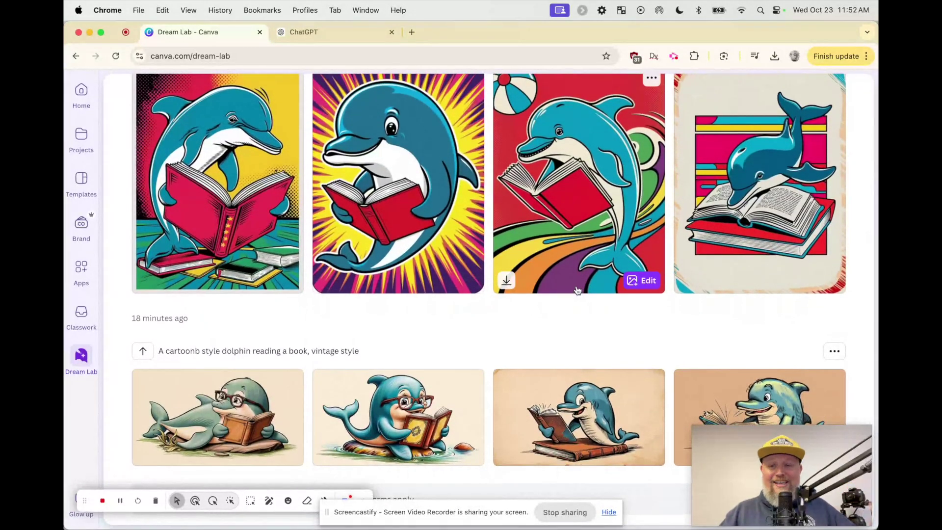
{"action": "scroll", "coordinate": [576, 289], "scroll_direction": "down", "scroll_amount": 1}
{"action": "mouse_move", "coordinate": [794, 468]}
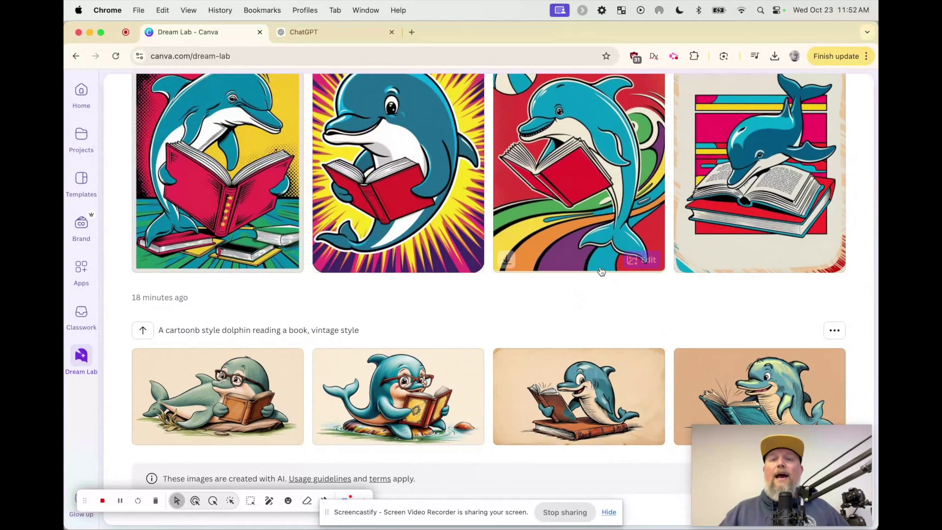
{"action": "scroll", "coordinate": [629, 231], "scroll_direction": "up", "scroll_amount": 5}
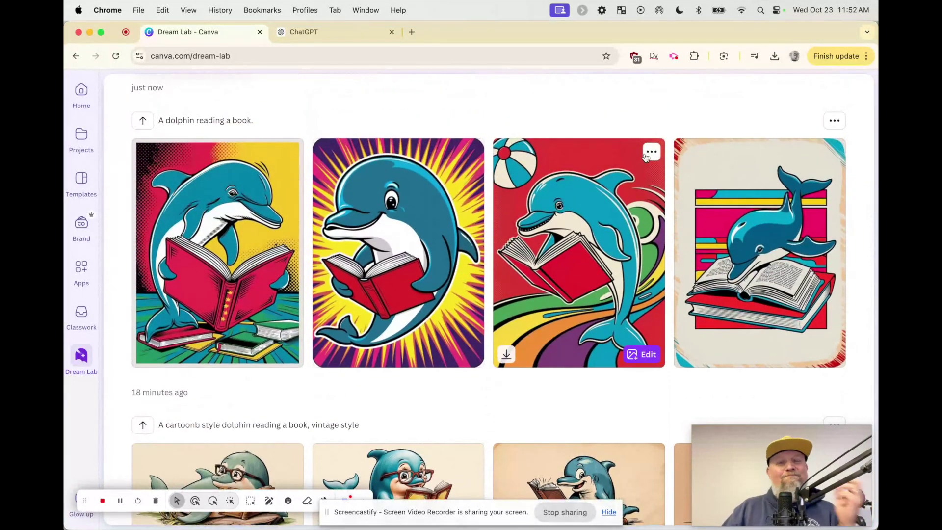
{"action": "scroll", "coordinate": [630, 230], "scroll_direction": "down", "scroll_amount": 5}
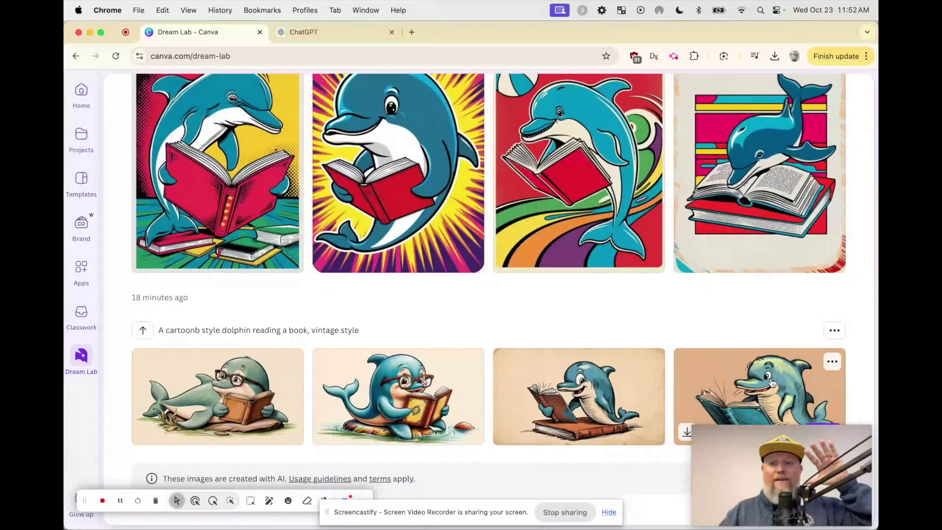
In ChatGPT, attach the vintage dolphin image and send the analyze-this-photo request.
{"action": "left_click", "coordinate": [328, 31]}
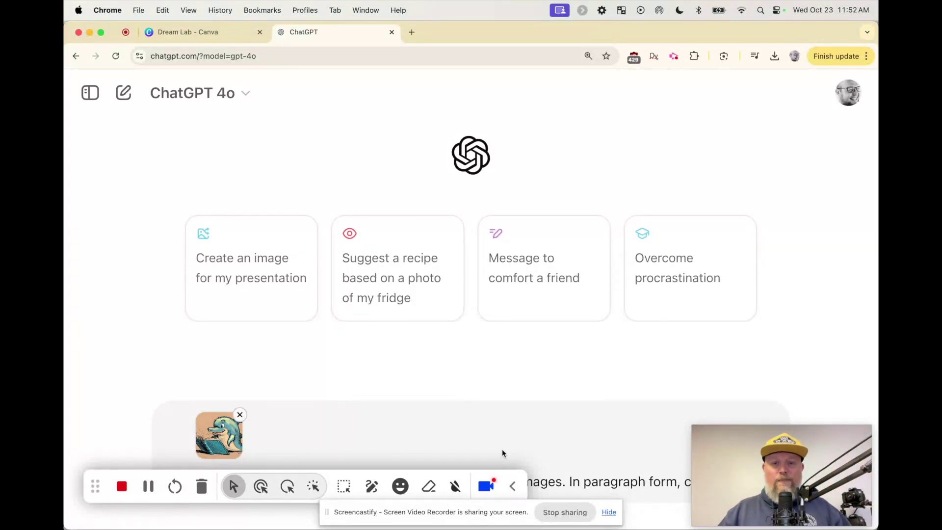
{"action": "left_click", "coordinate": [512, 485]}
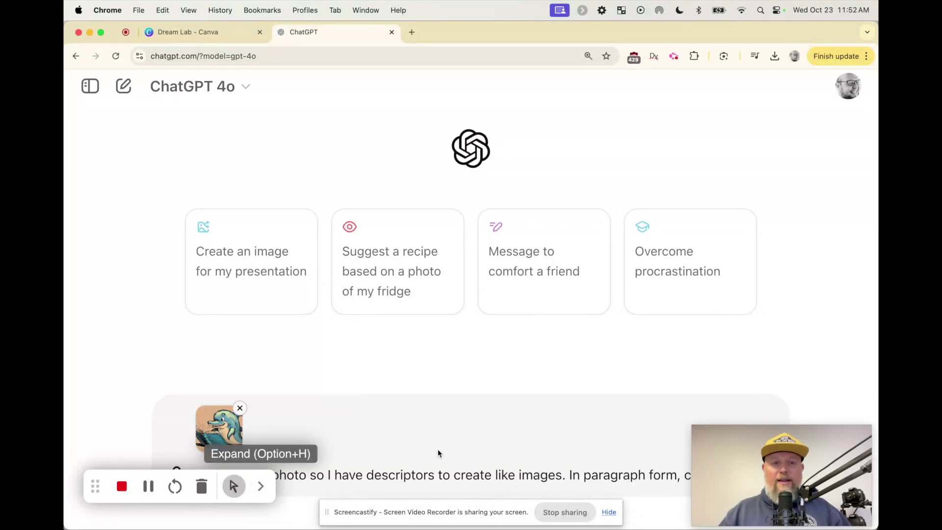
{"action": "left_click_drag", "start_coordinate": [94, 486], "coordinate": [113, 283]}
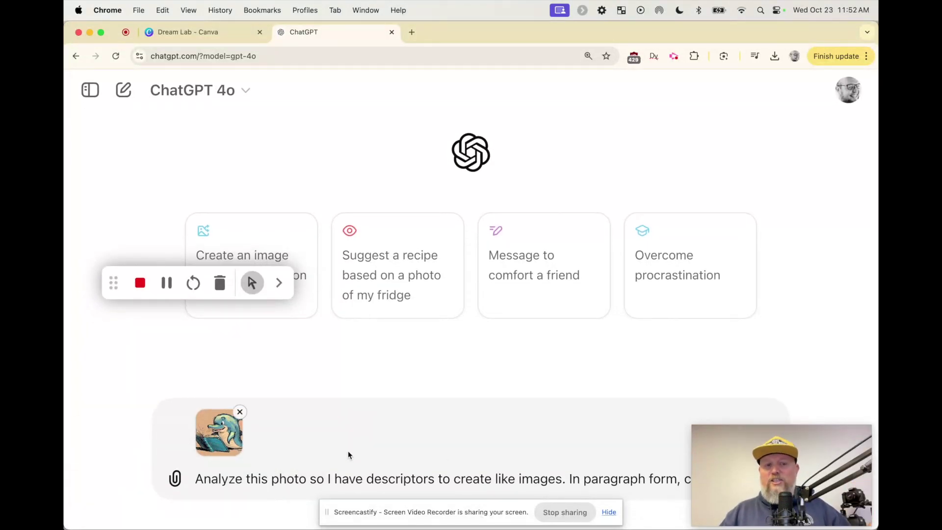
{"action": "mouse_move", "coordinate": [704, 456]}
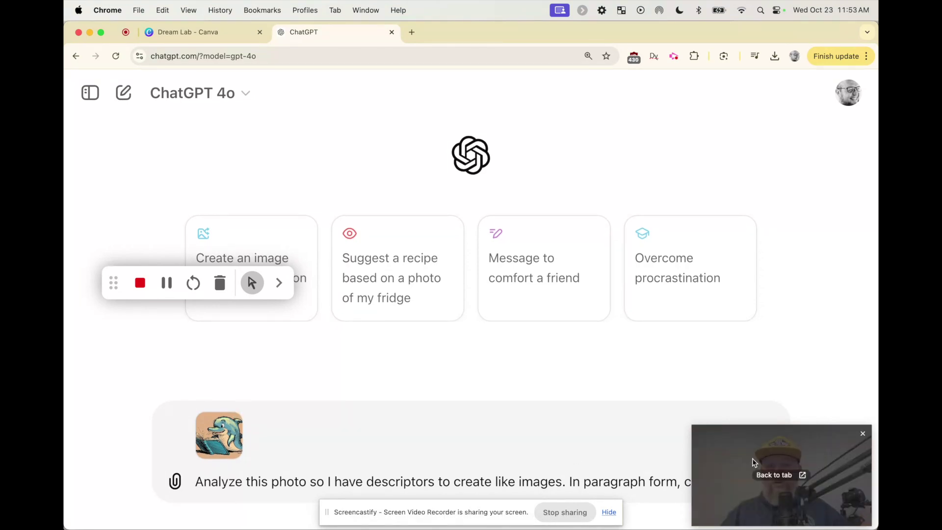
{"action": "left_click_drag", "start_coordinate": [758, 458], "coordinate": [742, 338]}
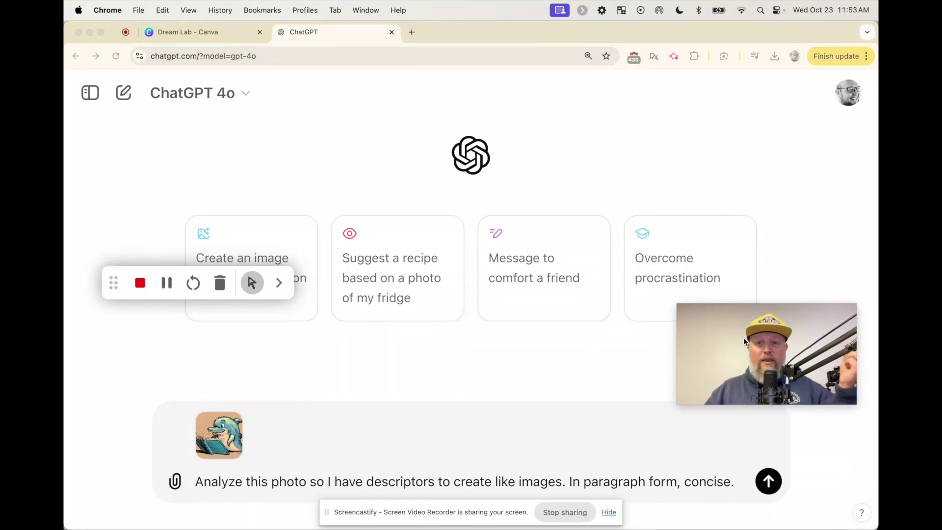
{"action": "left_click", "coordinate": [770, 482]}
{"action": "left_click", "coordinate": [770, 482]}
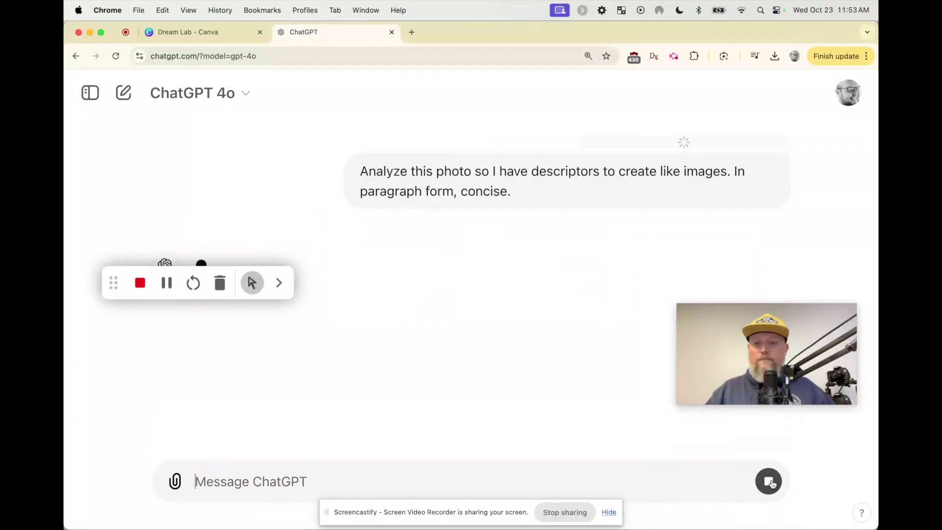
Select ChatGPT's concise descriptive reply paragraph about the dolphin image.
{"action": "left_click_drag", "start_coordinate": [811, 345], "coordinate": [824, 431]}
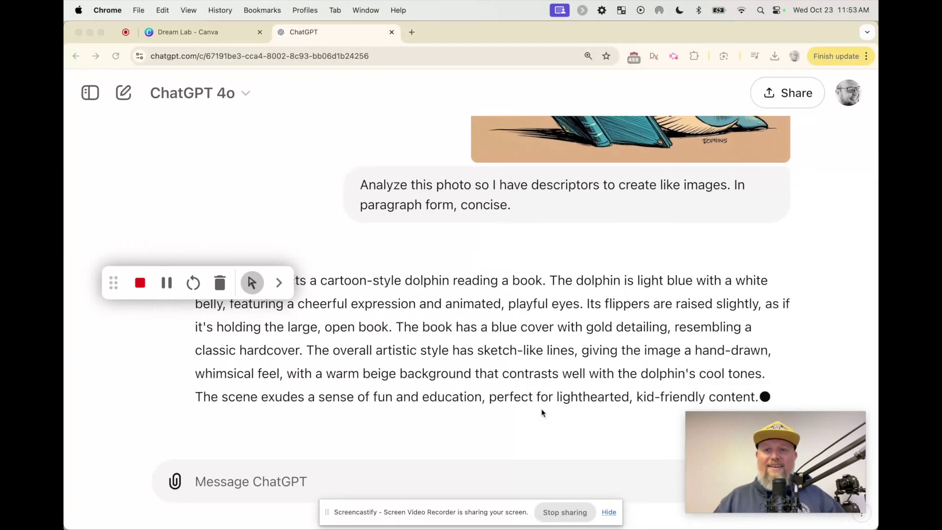
{"action": "scroll", "coordinate": [483, 332], "scroll_direction": "up", "scroll_amount": 1}
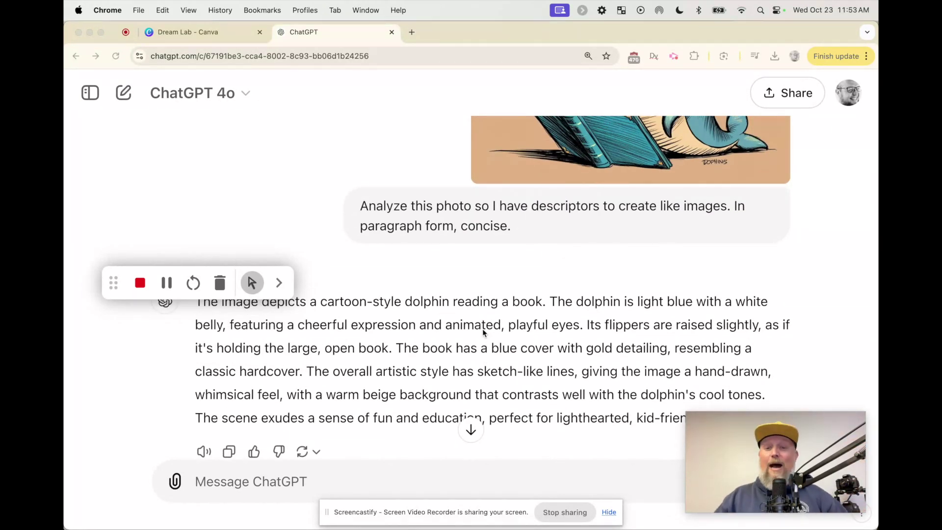
{"action": "triple_click", "coordinate": [474, 337]}
{"action": "key", "text": "super+c"}
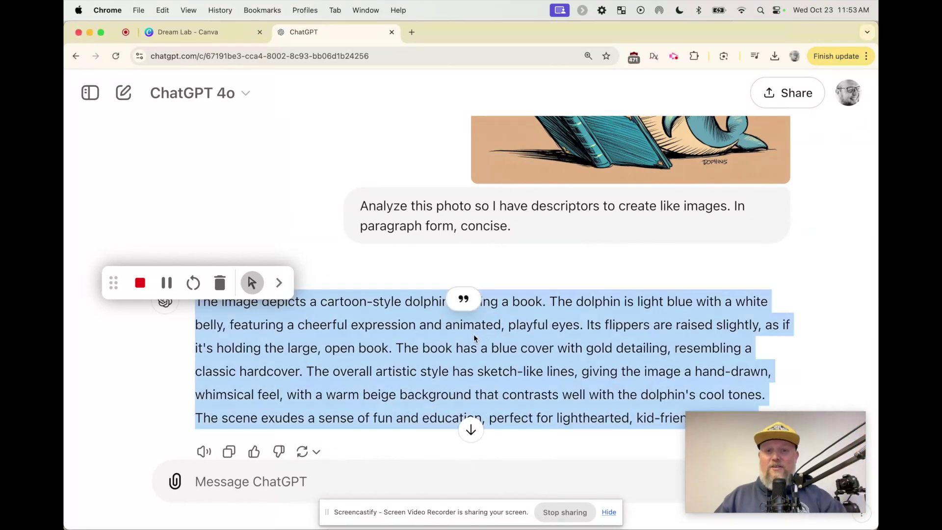
Replace the Dream Lab prompt 'A dolphin reading a book.' with the ChatGPT description.
{"action": "left_click", "coordinate": [170, 32]}
{"action": "scroll", "coordinate": [391, 210], "scroll_direction": "up", "scroll_amount": 5}
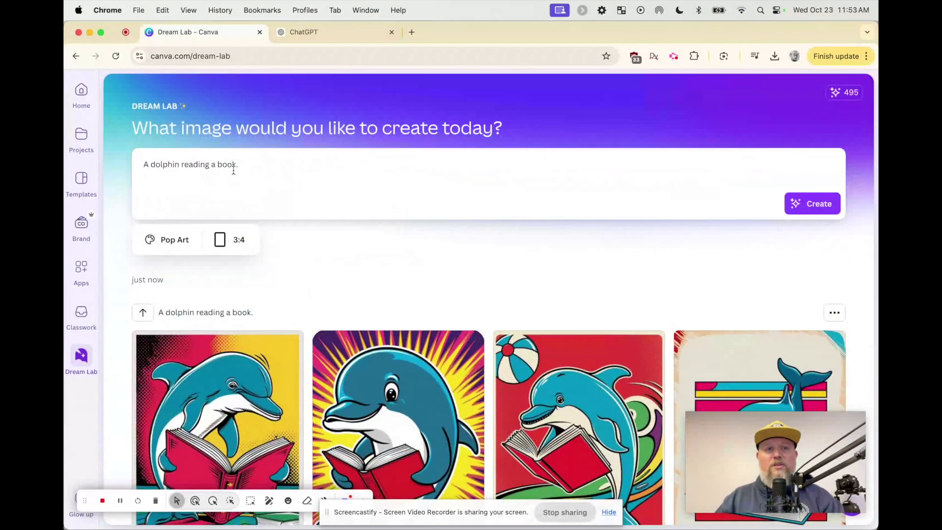
{"action": "triple_click", "coordinate": [209, 164]}
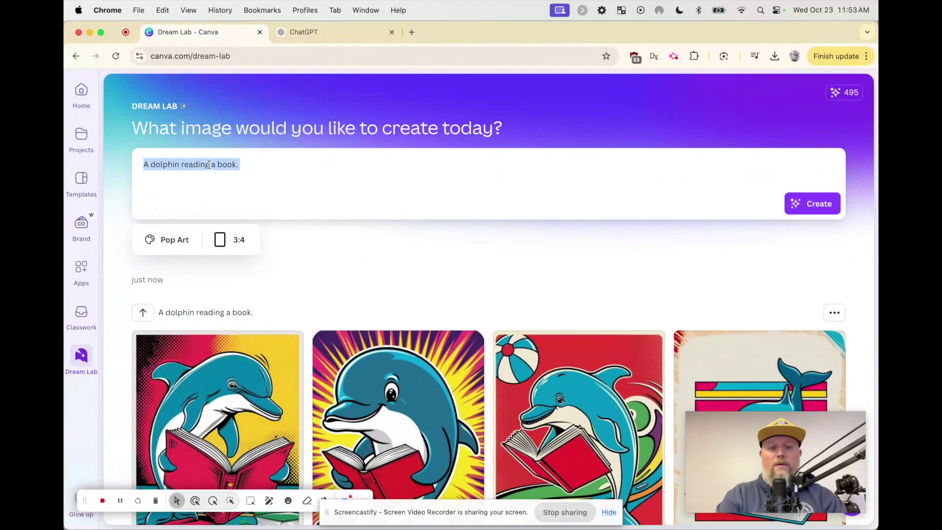
{"action": "key", "text": "super+v"}
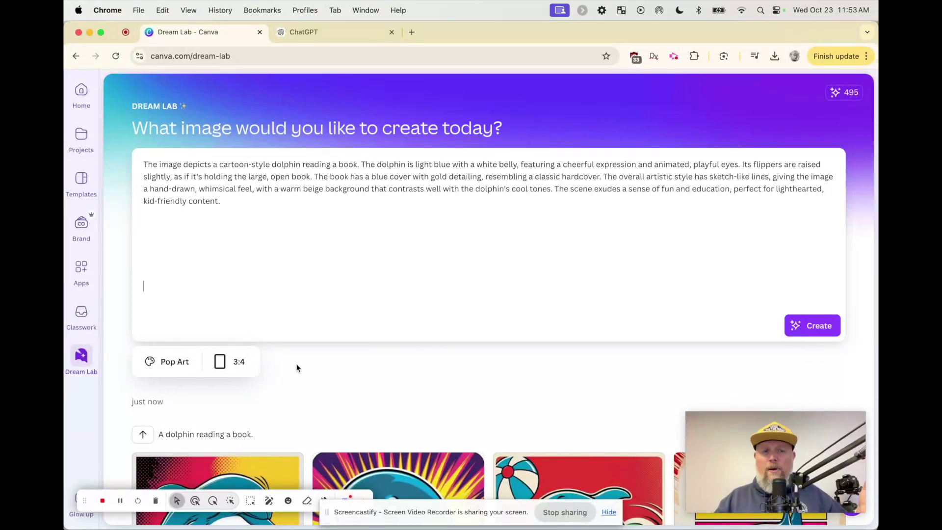
{"action": "scroll", "coordinate": [297, 368], "scroll_direction": "down", "scroll_amount": 10}
{"action": "scroll", "coordinate": [301, 365], "scroll_direction": "up", "scroll_amount": 1}
{"action": "scroll", "coordinate": [301, 366], "scroll_direction": "up", "scroll_amount": 10}
Set the style to Sketch - Color at a 4:3 ratio and generate new images.
{"action": "left_click", "coordinate": [180, 292]}
{"action": "scroll", "coordinate": [187, 373], "scroll_direction": "down", "scroll_amount": 6}
{"action": "scroll", "coordinate": [189, 386], "scroll_direction": "up", "scroll_amount": 1}
{"action": "left_click", "coordinate": [172, 371]}
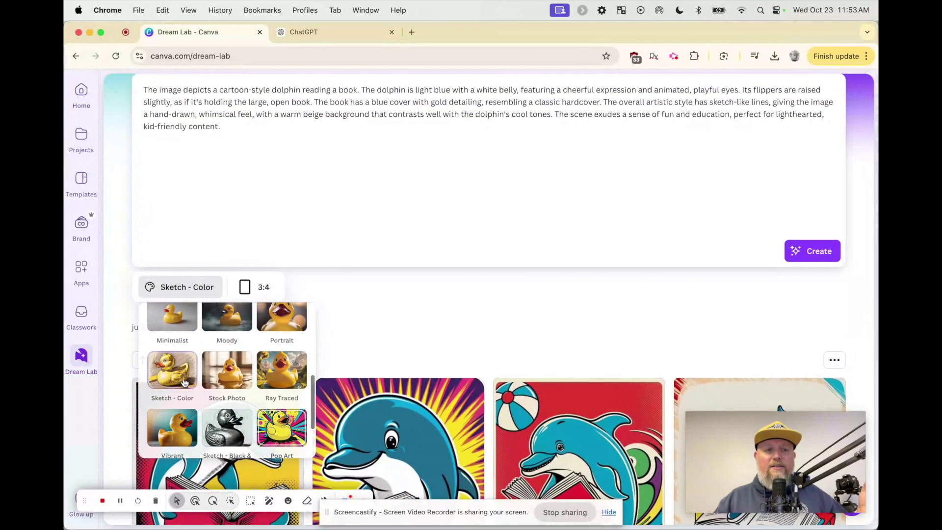
{"action": "left_click", "coordinate": [263, 289]}
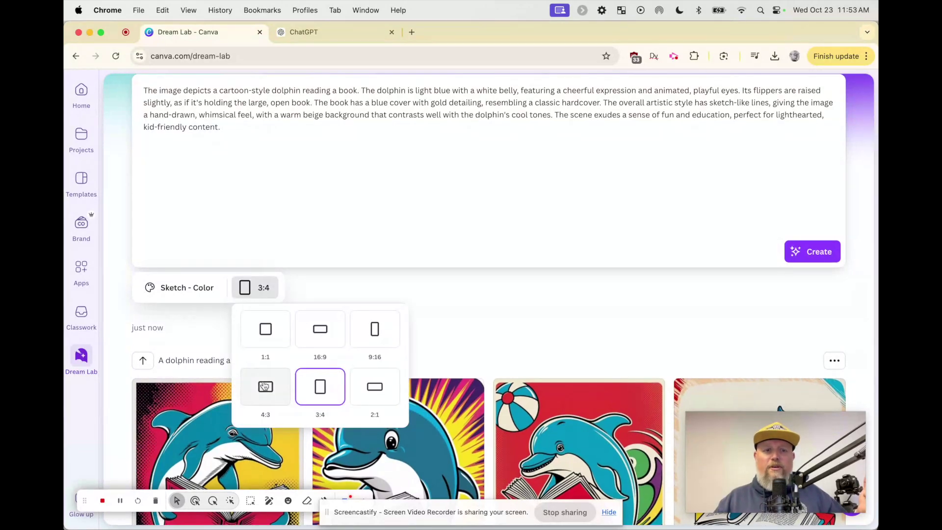
{"action": "left_click", "coordinate": [266, 387]}
{"action": "scroll", "coordinate": [568, 294], "scroll_direction": "up", "scroll_amount": 3}
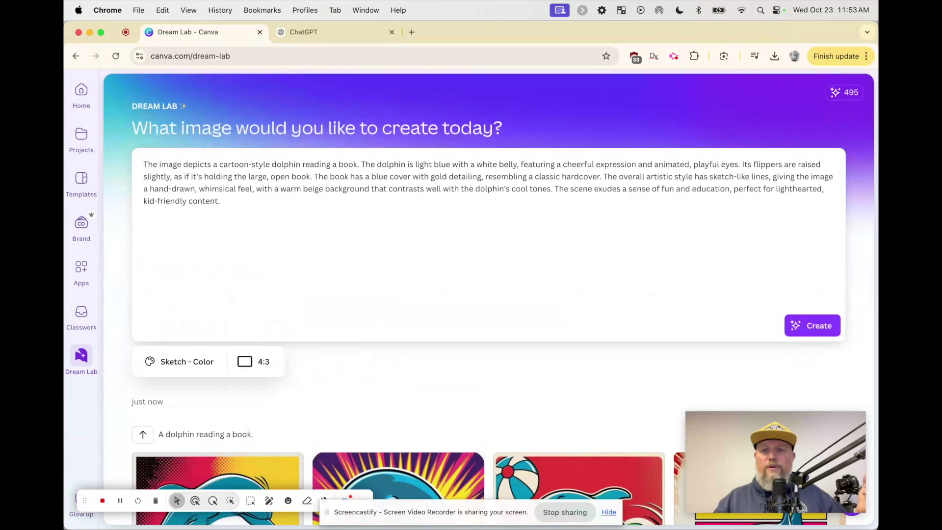
{"action": "left_click", "coordinate": [813, 327]}
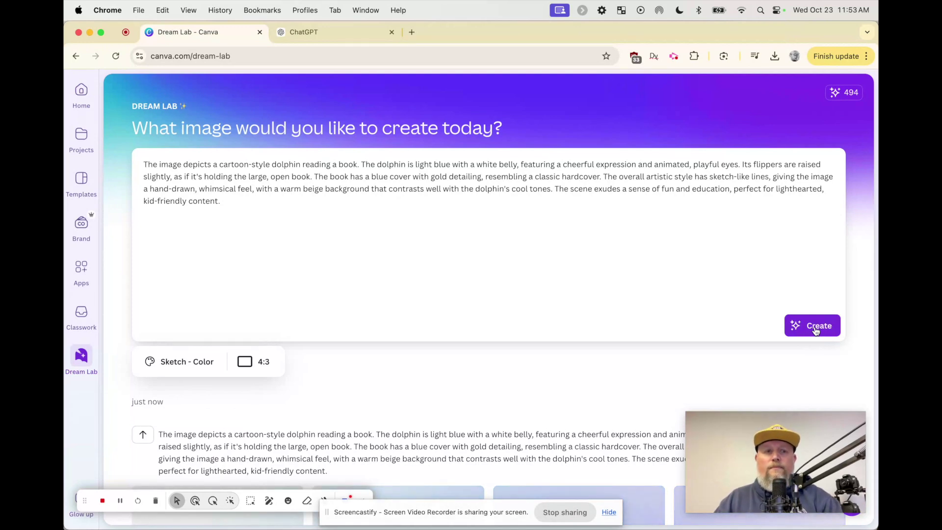
Scroll down to view the four new Sketch - Color dolphin images loading.
{"action": "scroll", "coordinate": [544, 342], "scroll_direction": "down", "scroll_amount": 5}
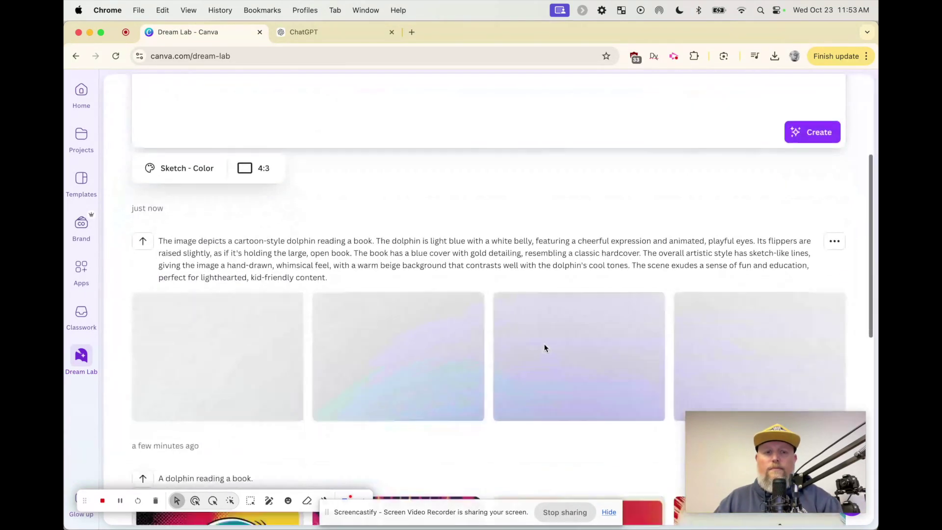